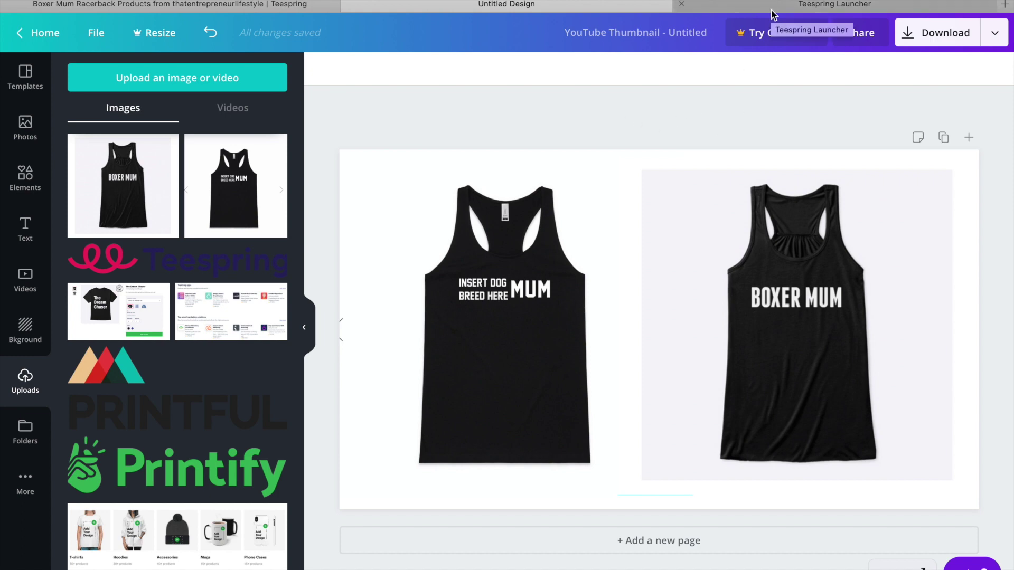
Step: Switch to the Boxer Mum Racerback Tank listing on Teespring and view its tank top and socks versions
{"action": "left_click", "coordinate": [291, 5]}
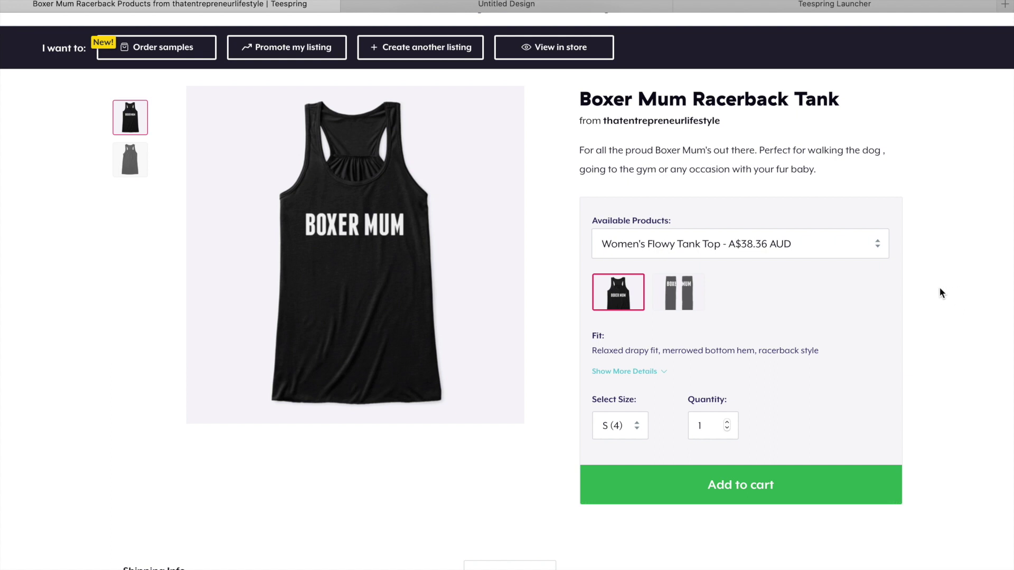
{"action": "left_click", "coordinate": [605, 299]}
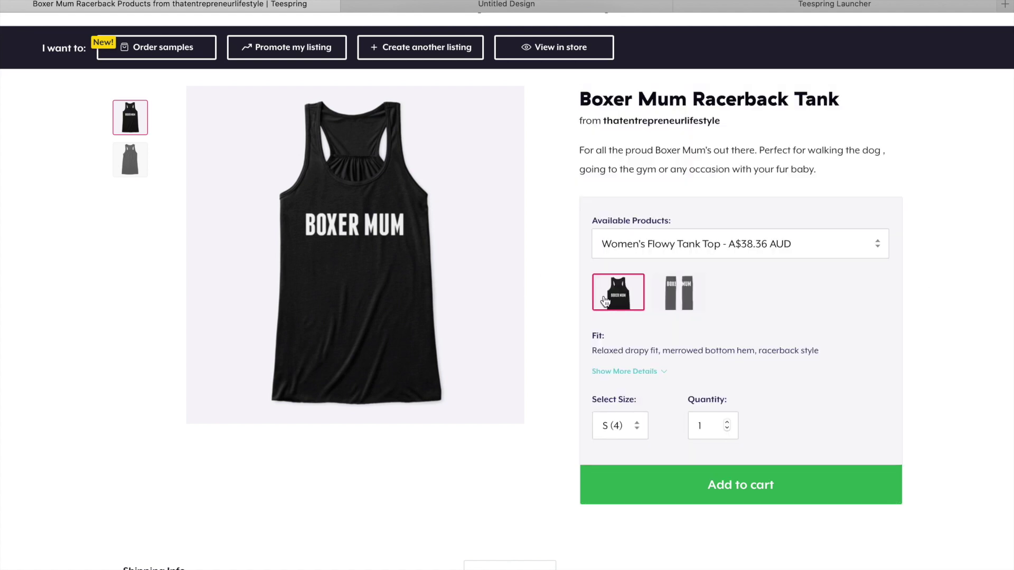
{"action": "left_click", "coordinate": [683, 305]}
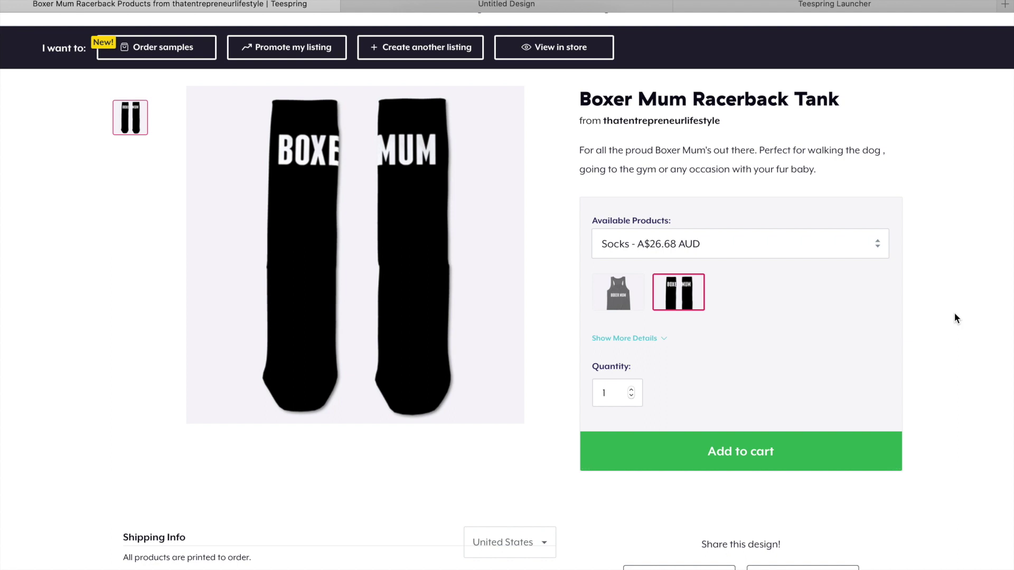
Step: Switch to Teespring Launcher and open the Tank Tops category to browse its women's products
{"action": "left_click", "coordinate": [836, 20]}
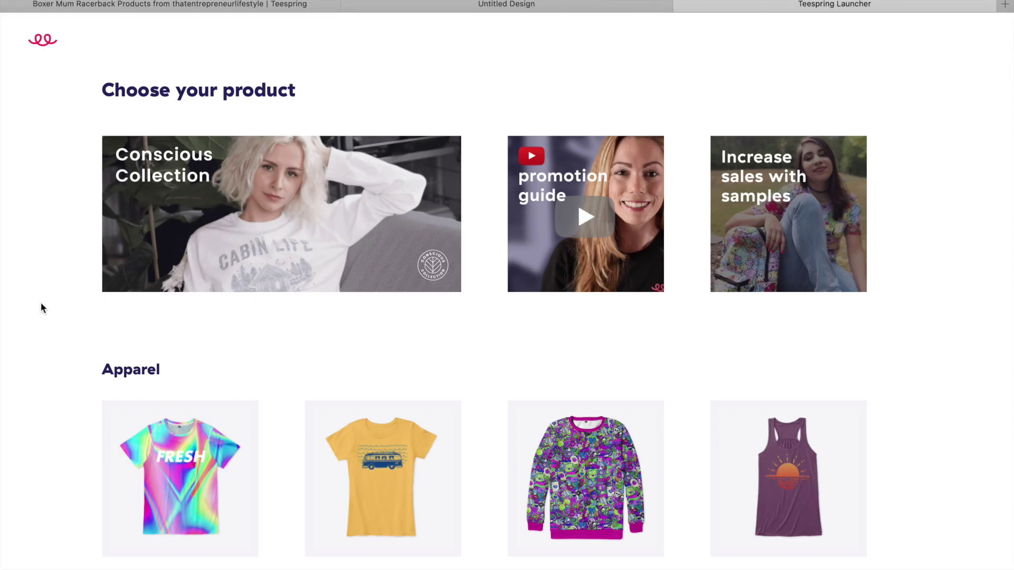
{"action": "scroll", "coordinate": [58, 394], "scroll_direction": "down", "scroll_amount": 5}
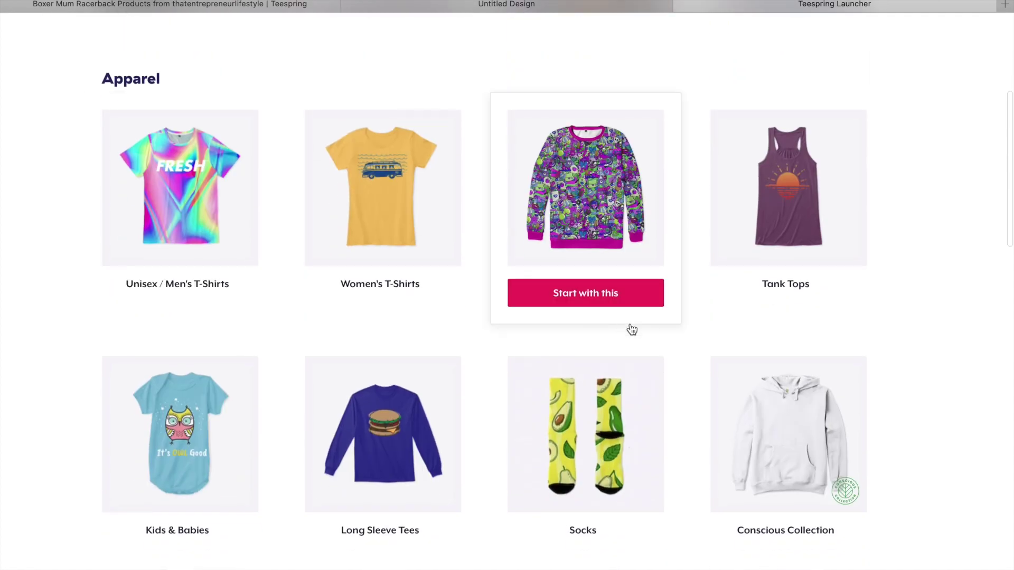
{"action": "left_click", "coordinate": [780, 216]}
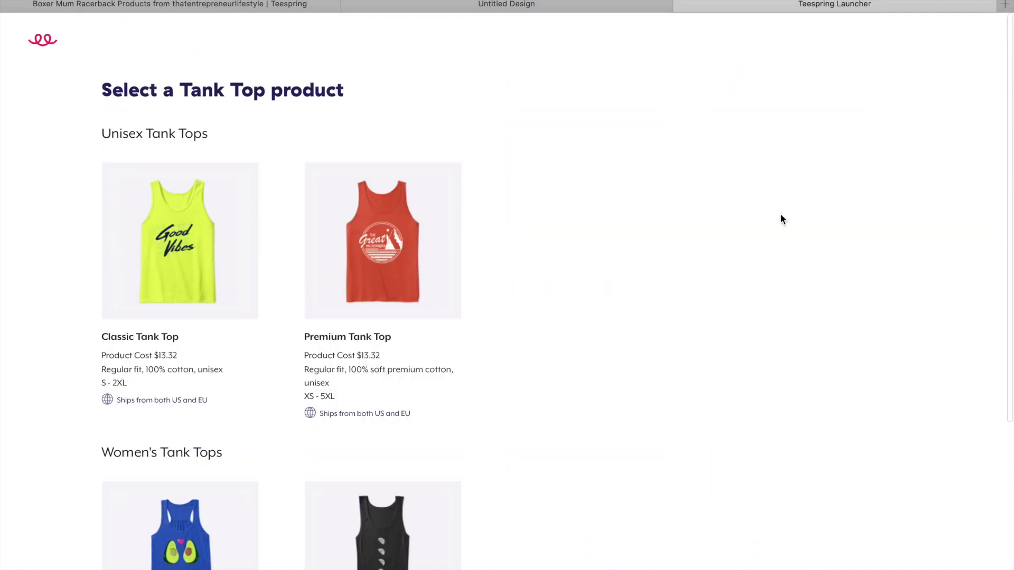
{"action": "scroll", "coordinate": [552, 248], "scroll_direction": "down", "scroll_amount": 4}
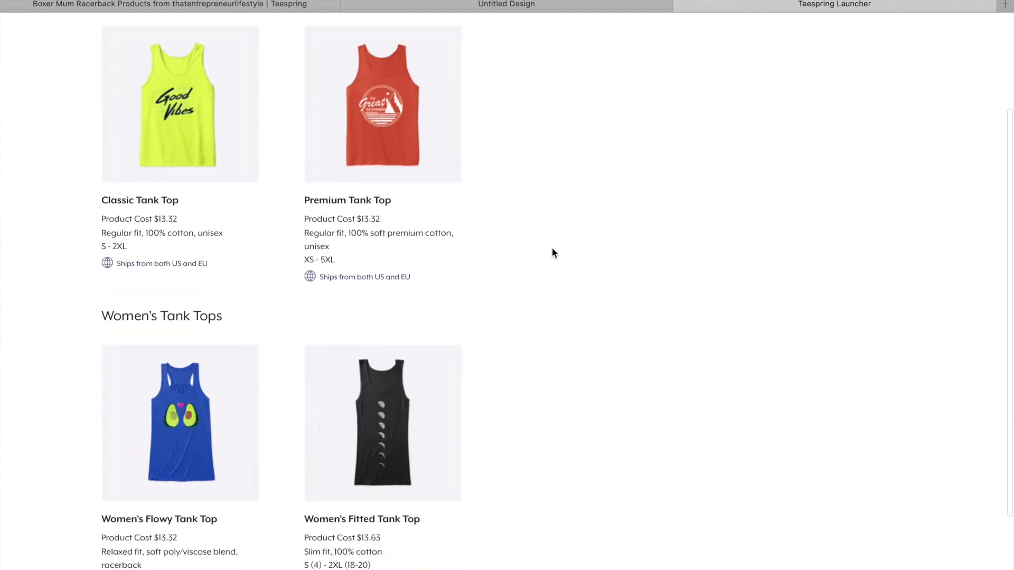
Step: Start designing the Women's Flowy Tank Top with the purpose set to Sell
{"action": "mouse_move", "coordinate": [265, 342]}
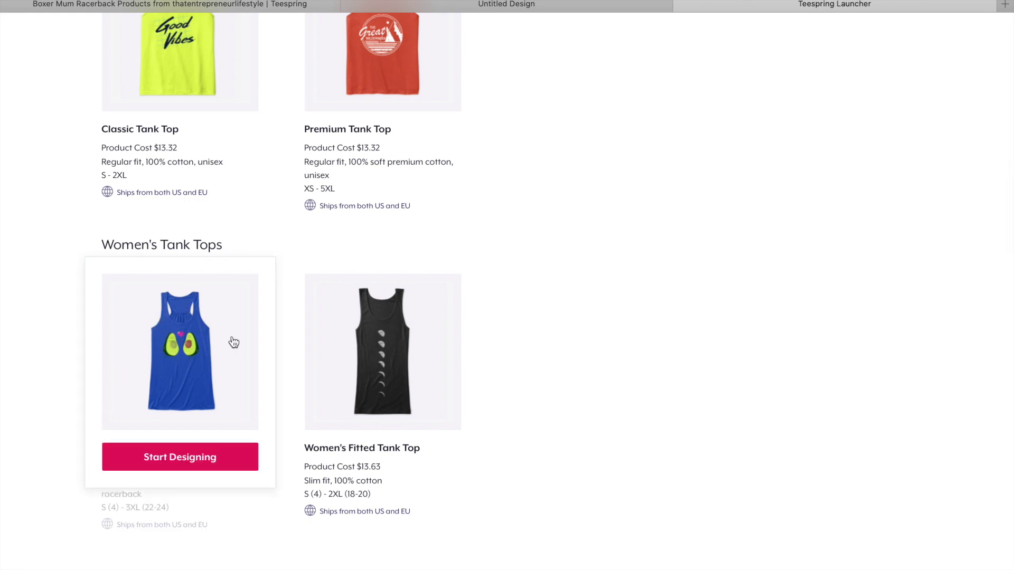
{"action": "left_click", "coordinate": [596, 7]}
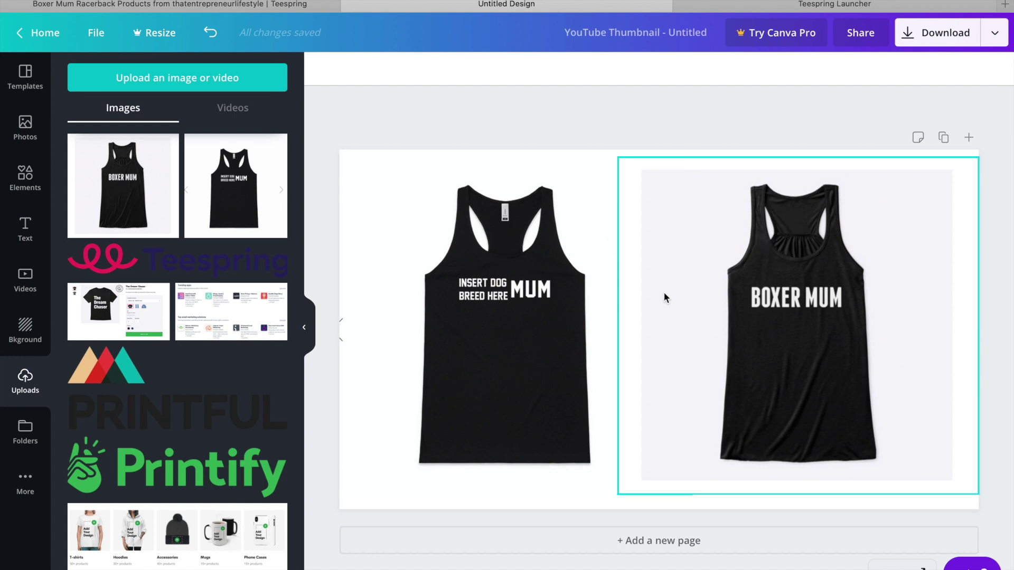
{"action": "left_click", "coordinate": [822, 7]}
{"action": "mouse_move", "coordinate": [161, 465]}
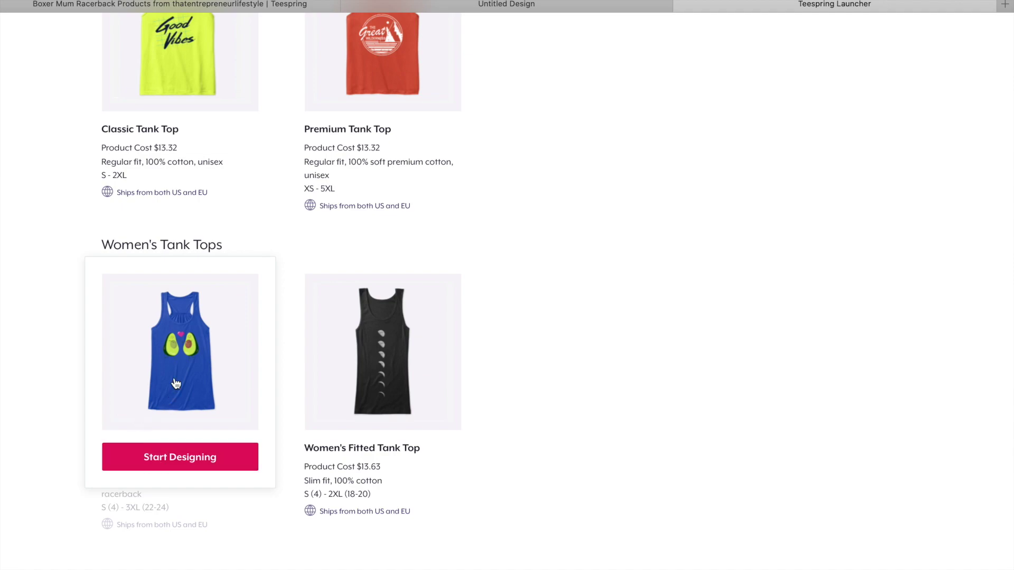
{"action": "left_click", "coordinate": [153, 467]}
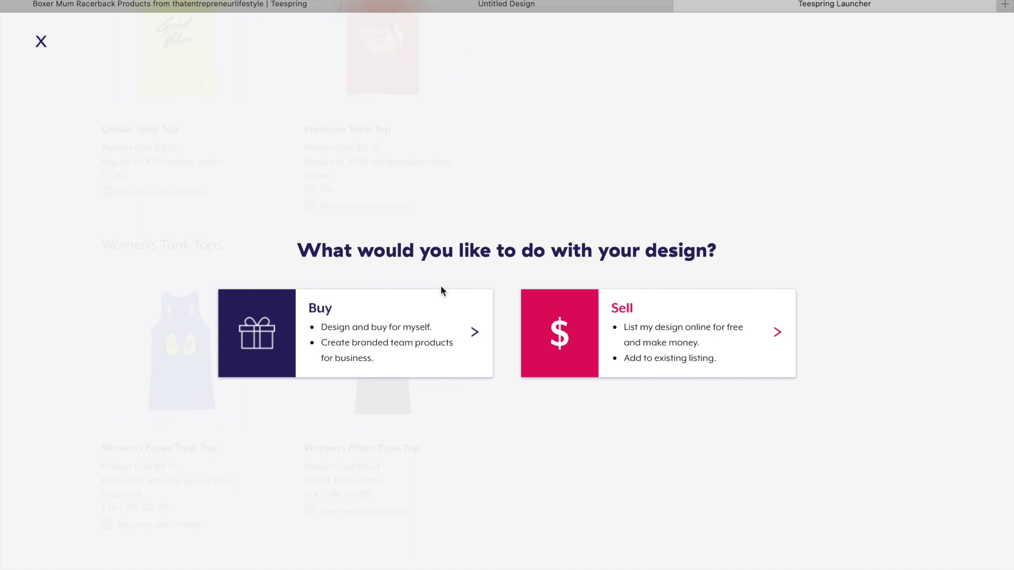
{"action": "left_click", "coordinate": [665, 335]}
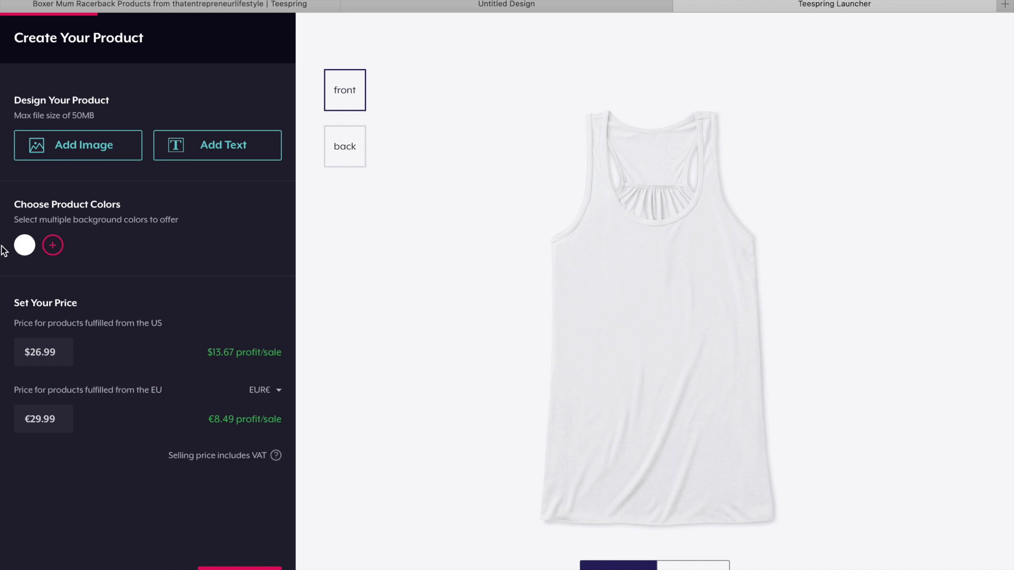
Step: Add black to the background colors offered for the tank top
{"action": "left_click", "coordinate": [49, 247]}
{"action": "left_click", "coordinate": [70, 136]}
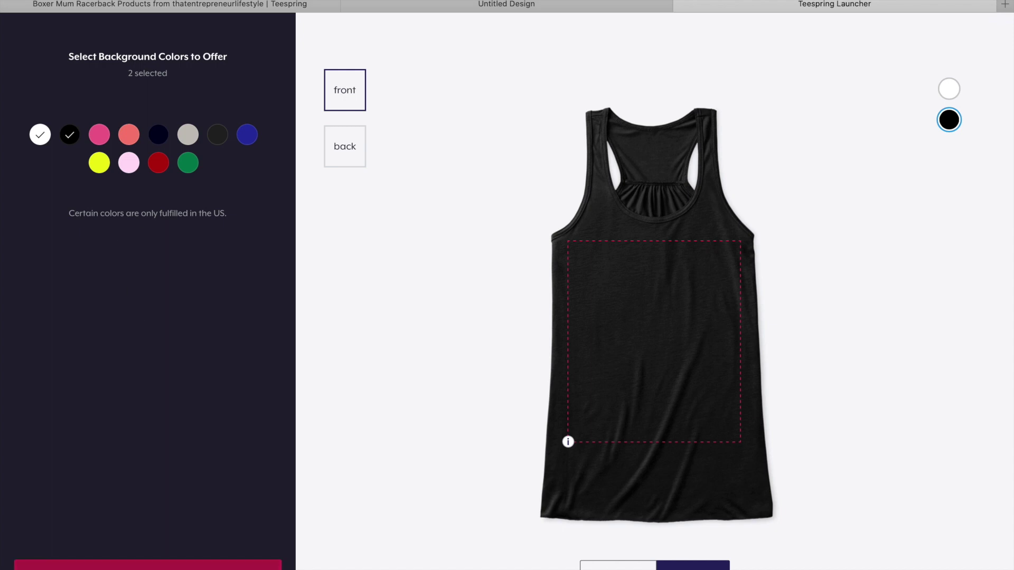
{"action": "left_click", "coordinate": [136, 567]}
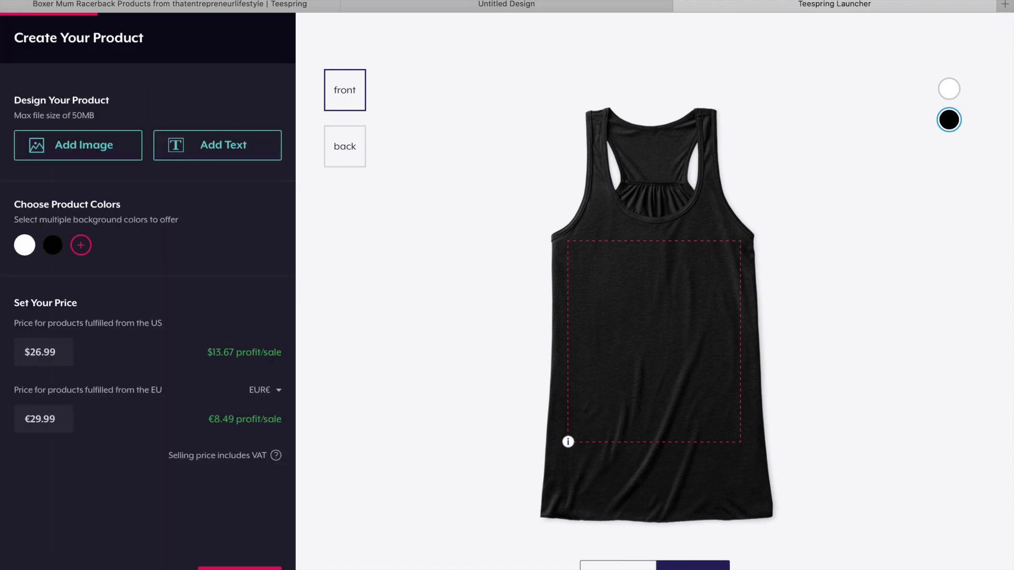
Step: Add a text element to the front of the tank top and color it white
{"action": "left_click", "coordinate": [222, 148]}
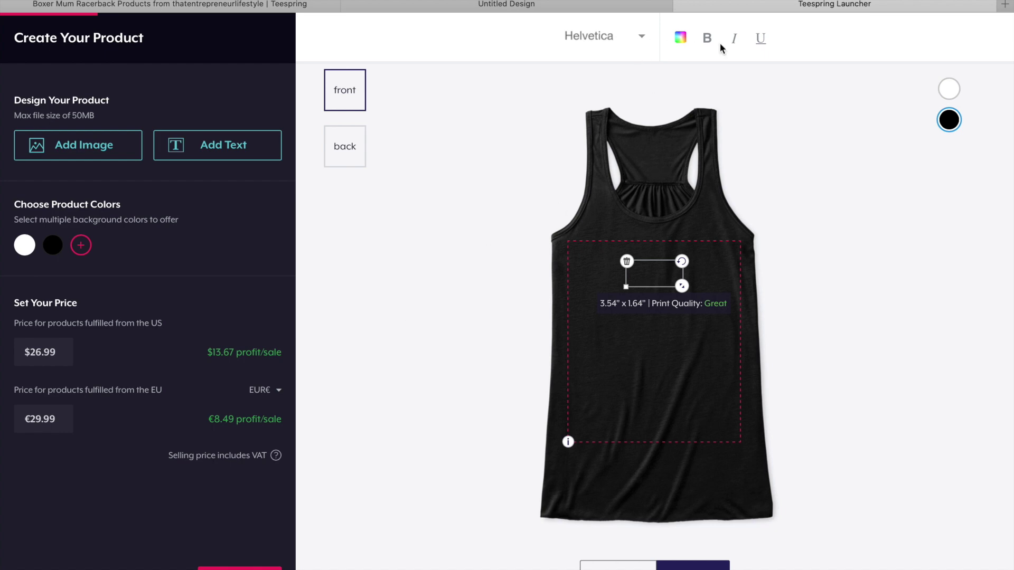
{"action": "left_click", "coordinate": [680, 37]}
{"action": "left_click", "coordinate": [790, 125]}
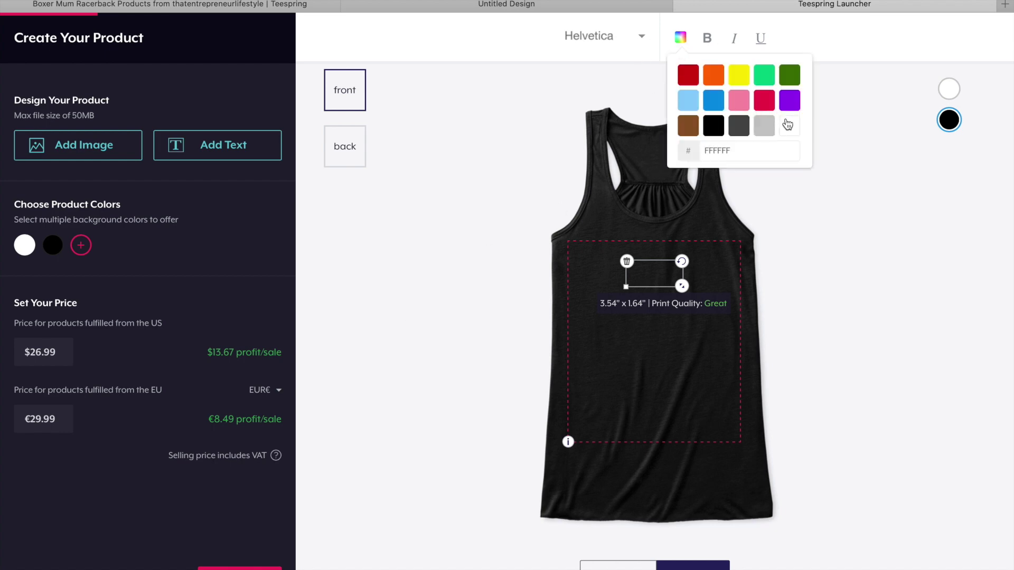
Step: Replace the placeholder text with BOXER MUM and center it horizontally on the tank top's chest
{"action": "left_click", "coordinate": [669, 280]}
{"action": "left_click_drag", "start_coordinate": [667, 277], "coordinate": [668, 276]}
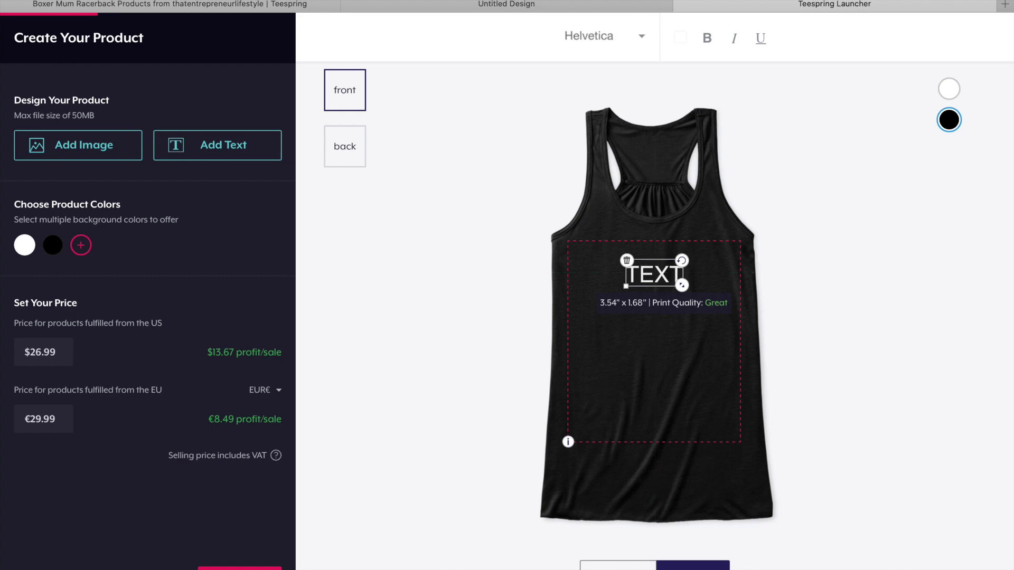
{"action": "key", "text": "BackSpace"}
{"action": "key", "text": "BackSpace"}
{"action": "key", "text": "BackSpace"}
{"action": "key", "text": "BackSpace"}
{"action": "type", "text": "B"}
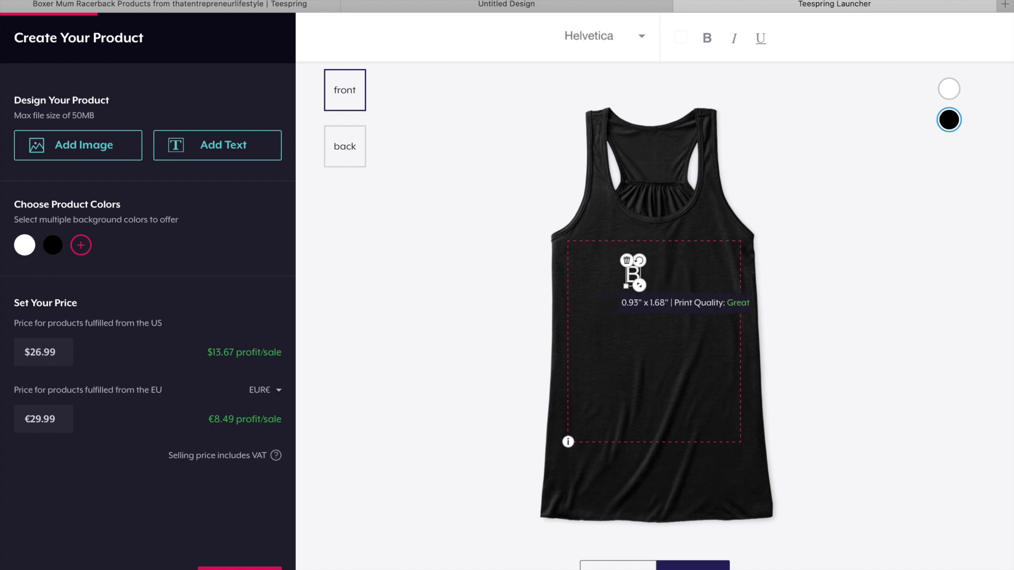
{"action": "type", "text": "OXER MU"}
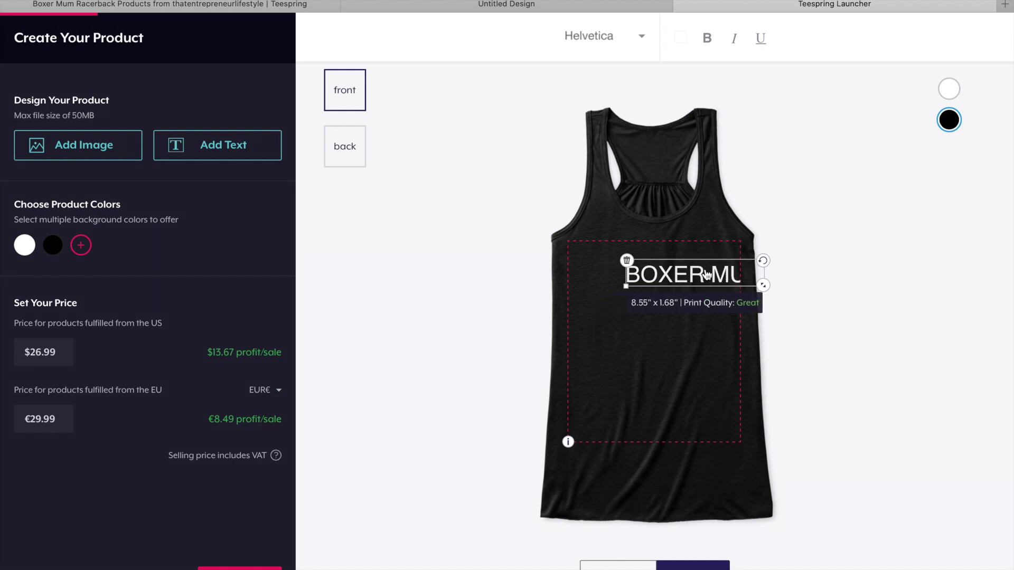
{"action": "left_click_drag", "start_coordinate": [707, 275], "coordinate": [663, 273]}
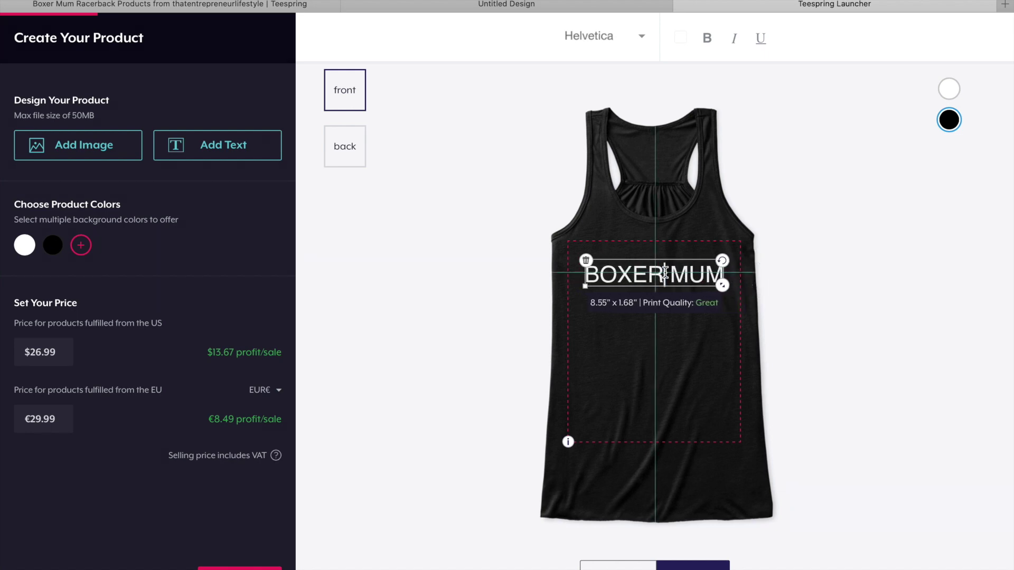
{"action": "left_click", "coordinate": [800, 262]}
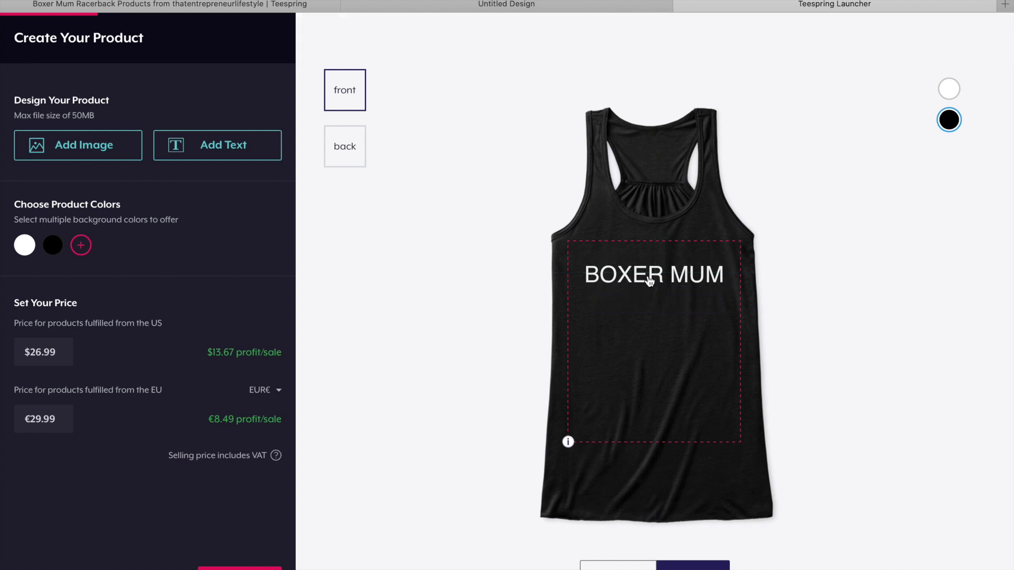
Step: Compare the tank top mockups in Canva and the published Boxer Mum tank listing with the new design in Teespring Launcher
{"action": "left_click", "coordinate": [515, 4]}
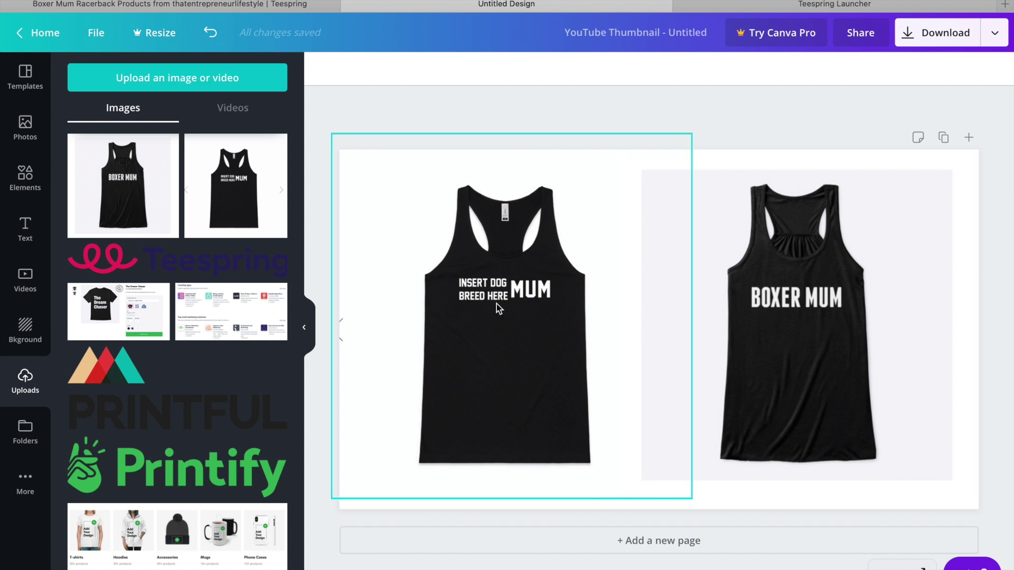
{"action": "left_click", "coordinate": [803, 5]}
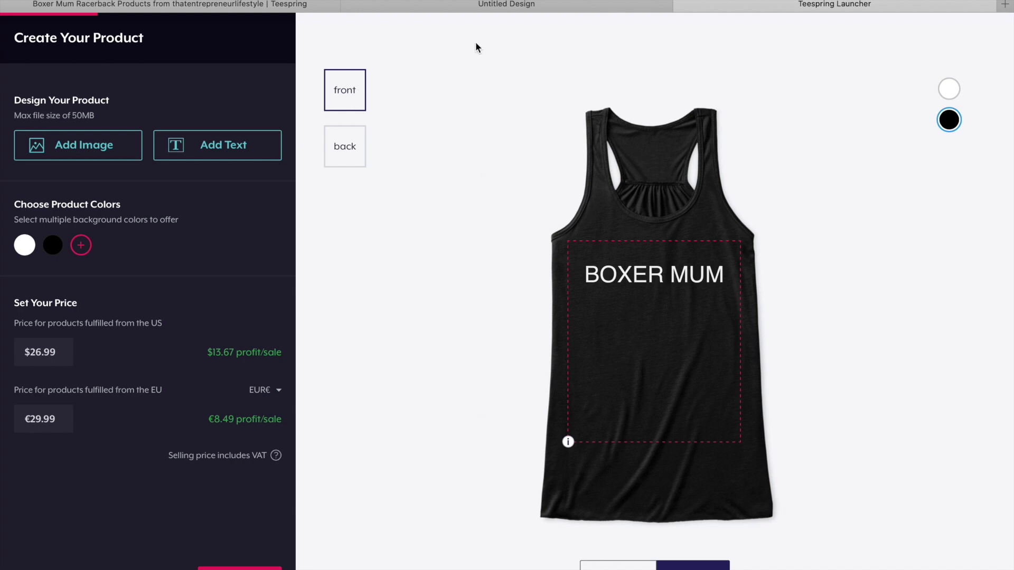
{"action": "left_click", "coordinate": [188, 5]}
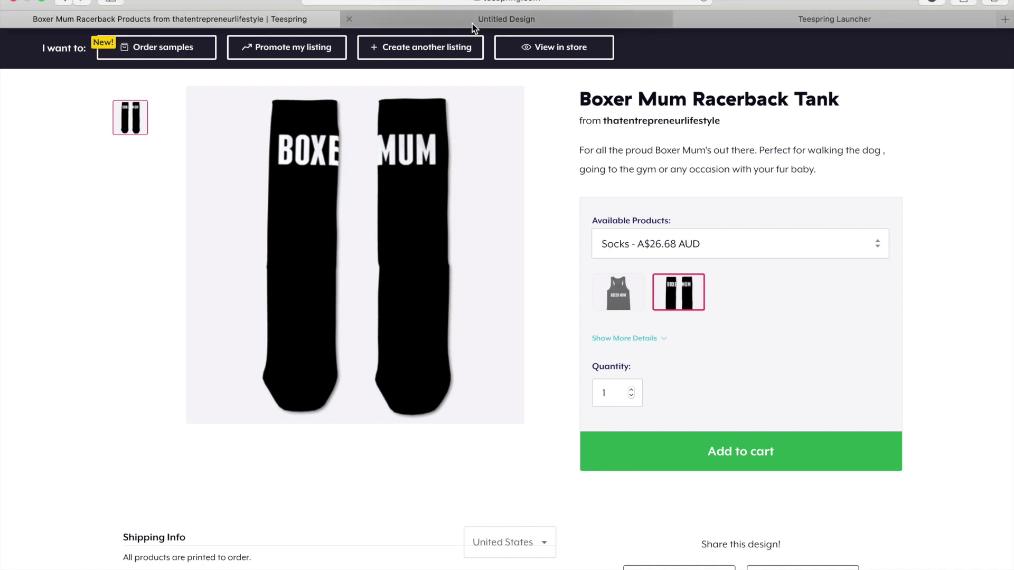
{"action": "left_click", "coordinate": [618, 293]}
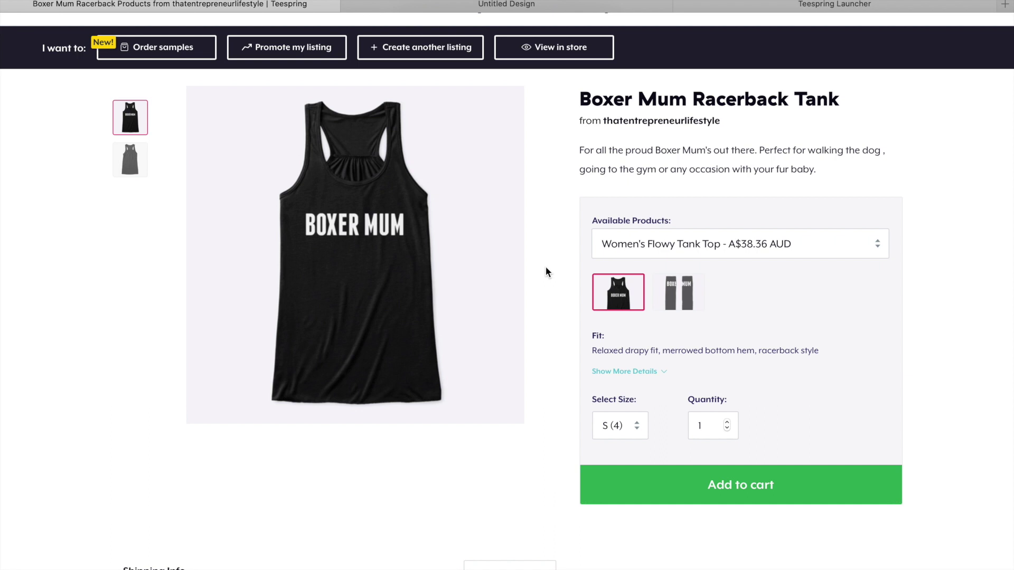
{"action": "left_click", "coordinate": [835, 4]}
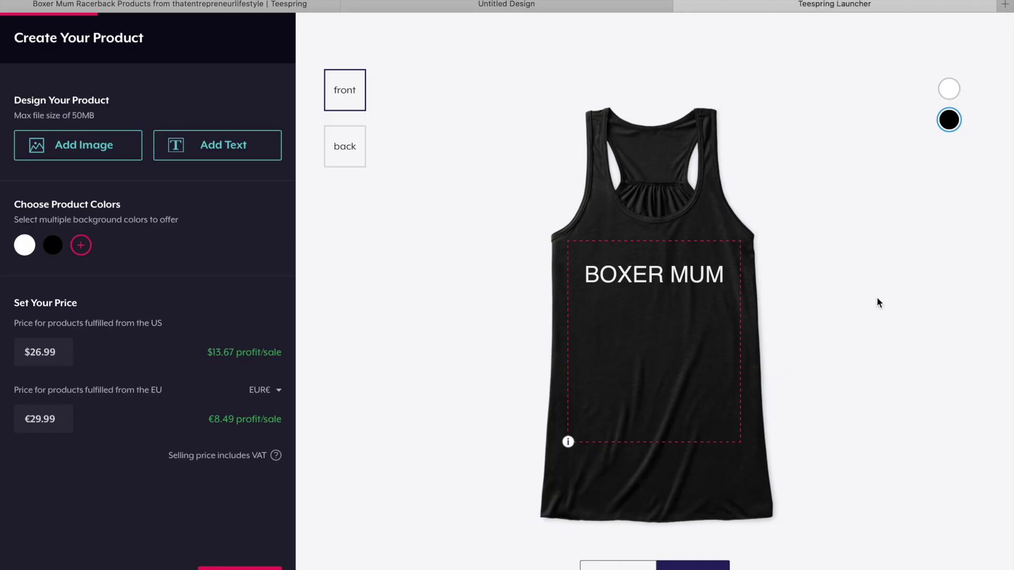